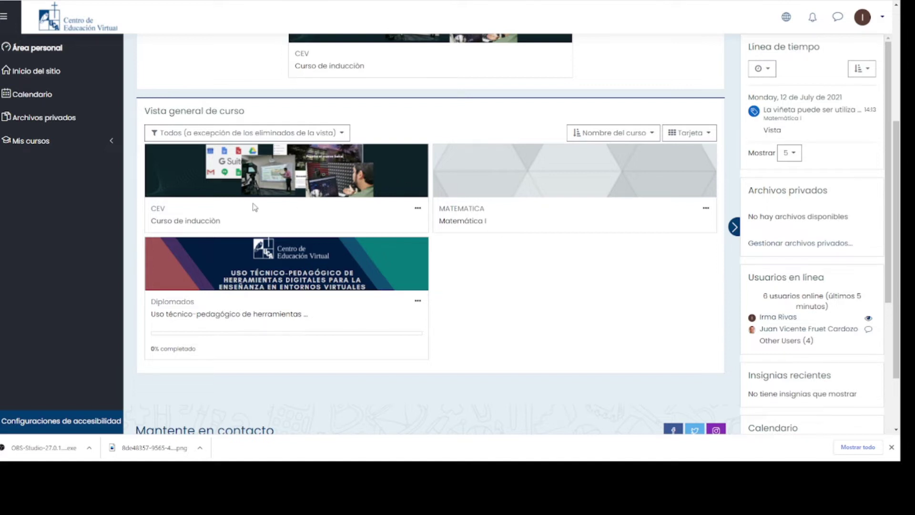
# - Open the Curso de inducción course from the overview and go to its participants list
pyautogui.click(183, 223)
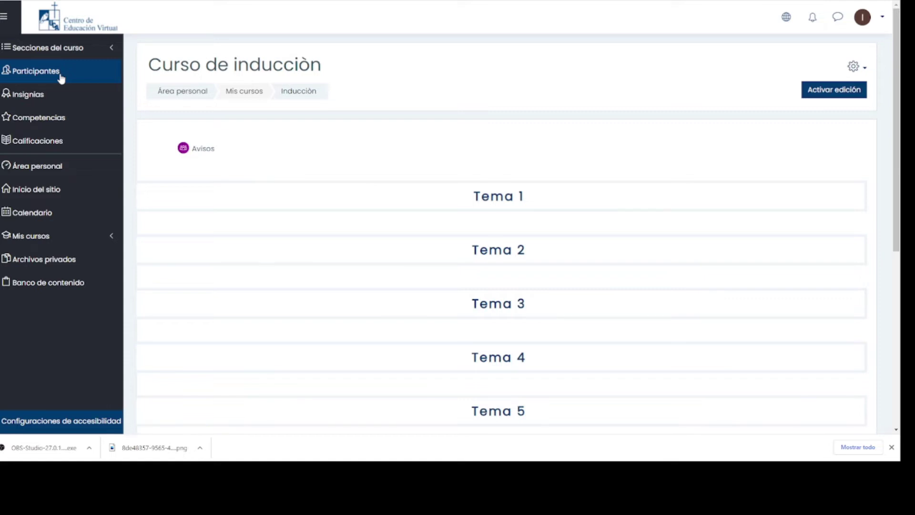
pyautogui.click(60, 76)
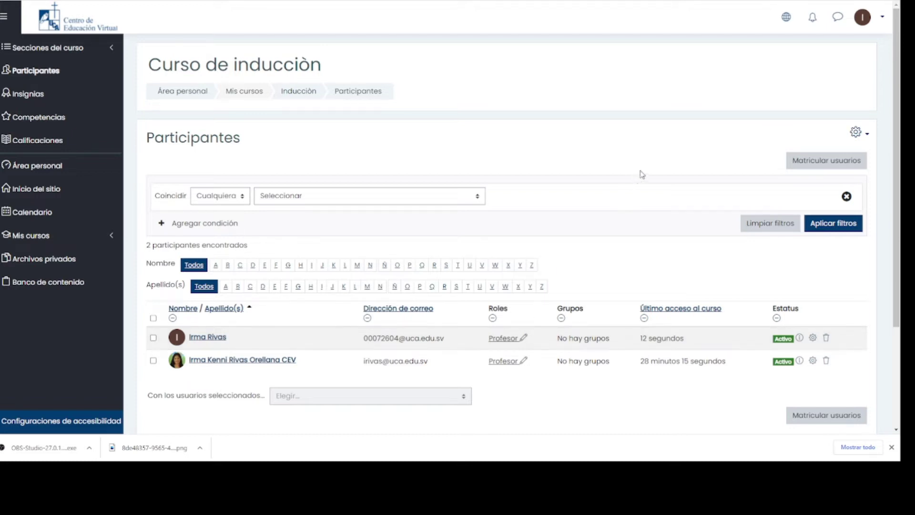
# - Start enrolling new users from the course's Participantes page with Matricular usuarios
pyautogui.click(828, 161)
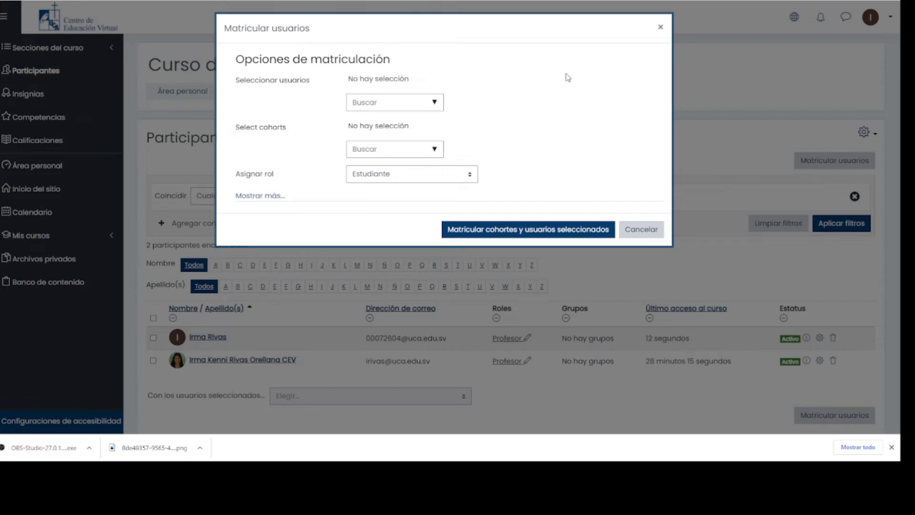
# - Search for the first student by their student ID and add them to the enrolment selection
pyautogui.click(409, 105)
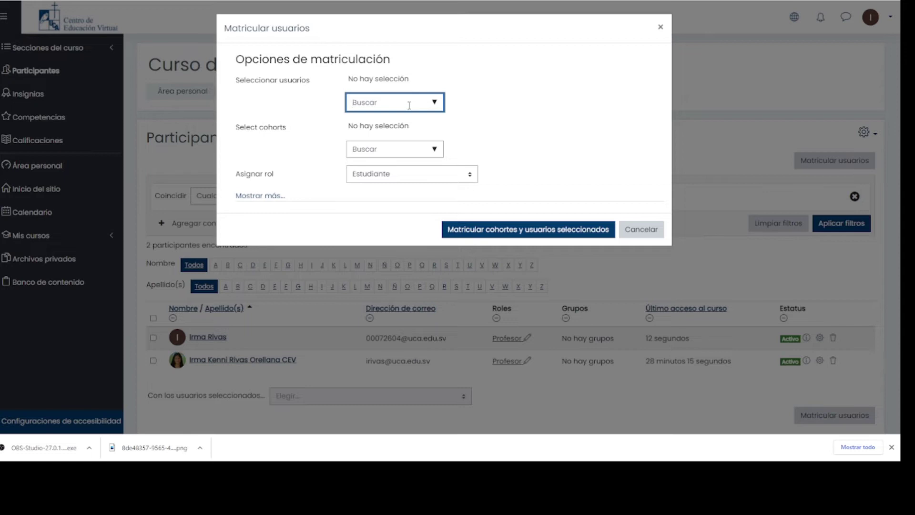
pyautogui.write('00')
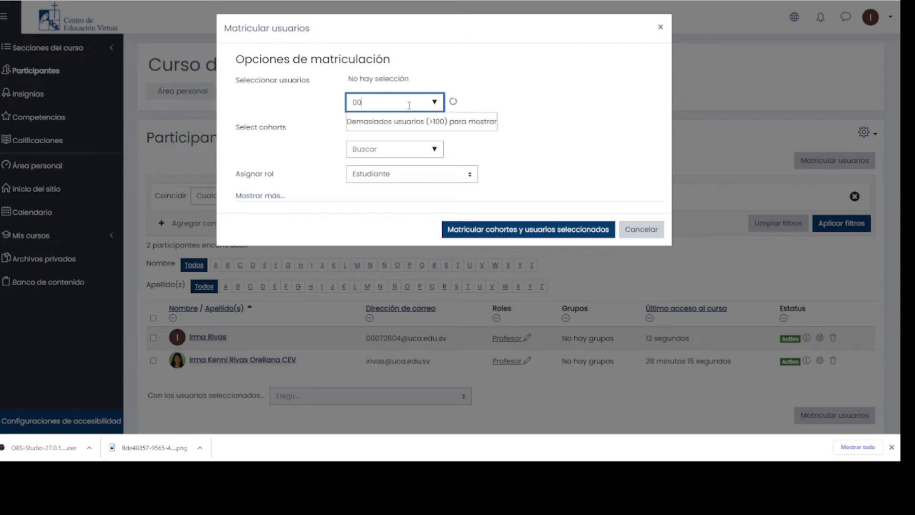
pyautogui.write('12')
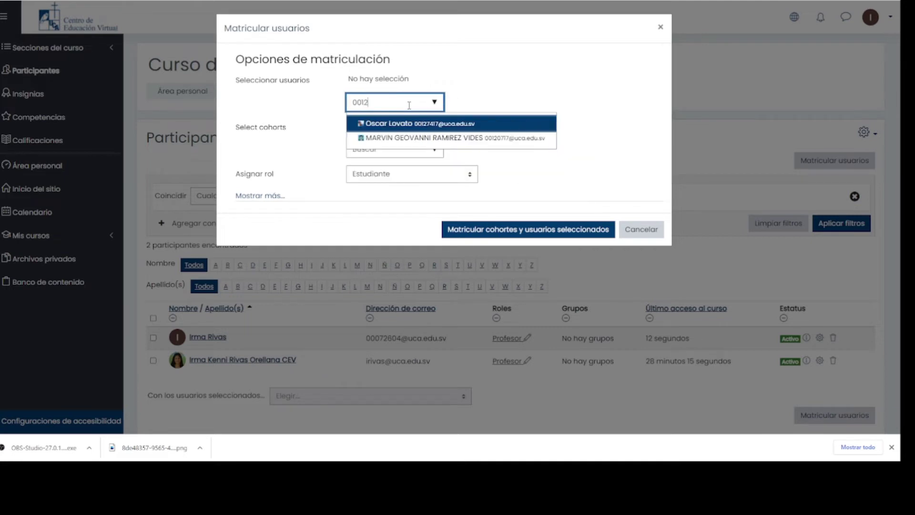
pyautogui.write('0717')
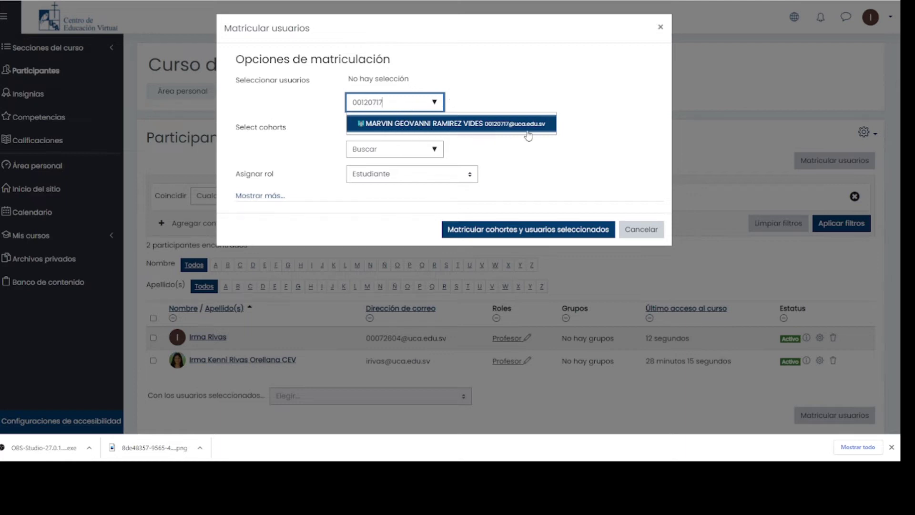
pyautogui.click(439, 125)
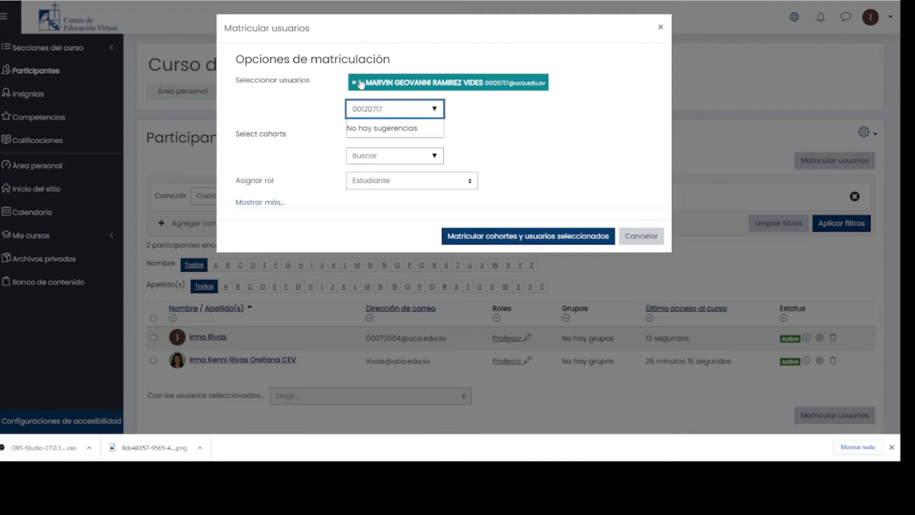
pyautogui.press('BackSpace')
pyautogui.press('BackSpace')
pyautogui.press('BackSpace')
pyautogui.press('BackSpace')
pyautogui.press('BackSpace')
pyautogui.press('BackSpace')
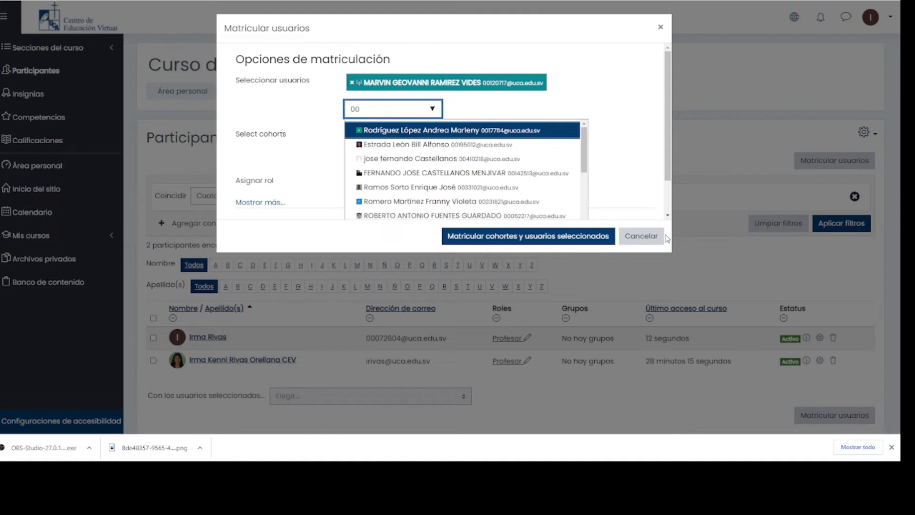
# - Search for the second student by their student ID and add them to the selection
pyautogui.write('12')
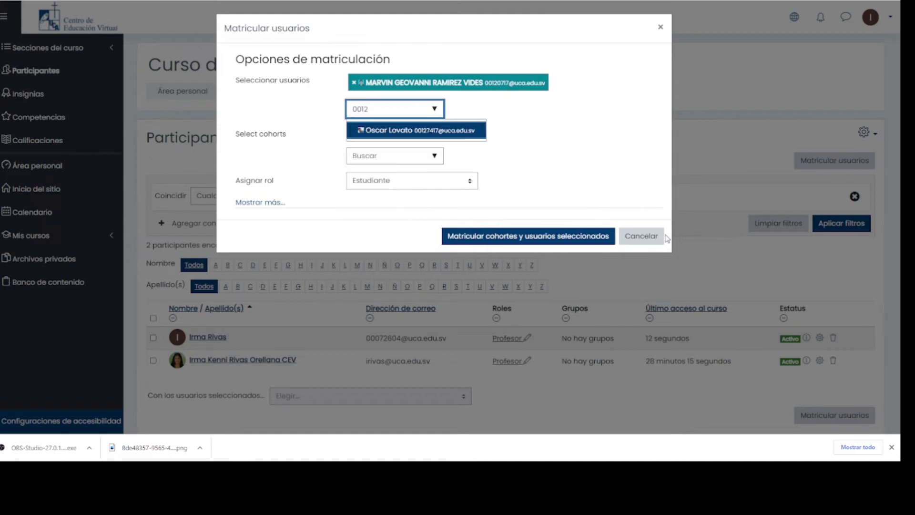
pyautogui.write('7417')
pyautogui.click(433, 131)
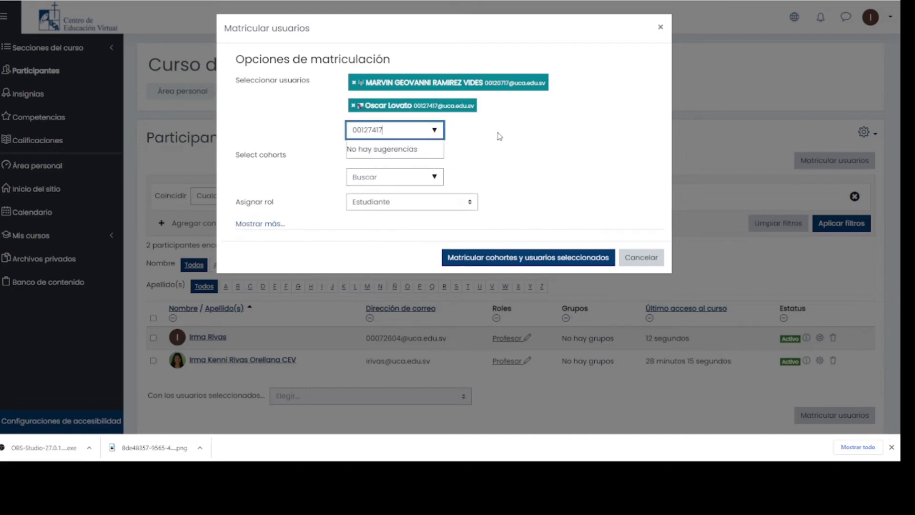
pyautogui.press('BackSpace')
pyautogui.press('BackSpace')
pyautogui.press('BackSpace')
pyautogui.press('BackSpace')
pyautogui.press('BackSpace')
pyautogui.press('BackSpace')
pyautogui.press('BackSpace')
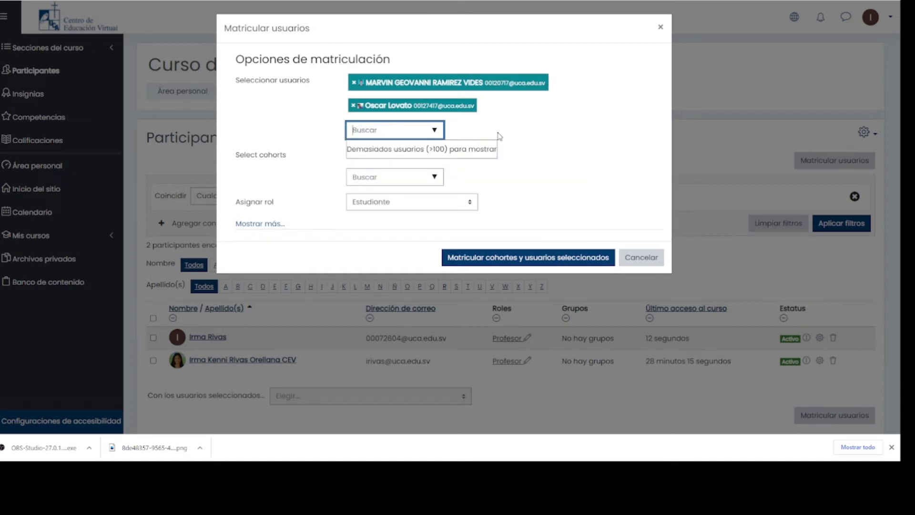
# - Find the third student by first name and add them to the selection
pyautogui.write('ROBERTO')
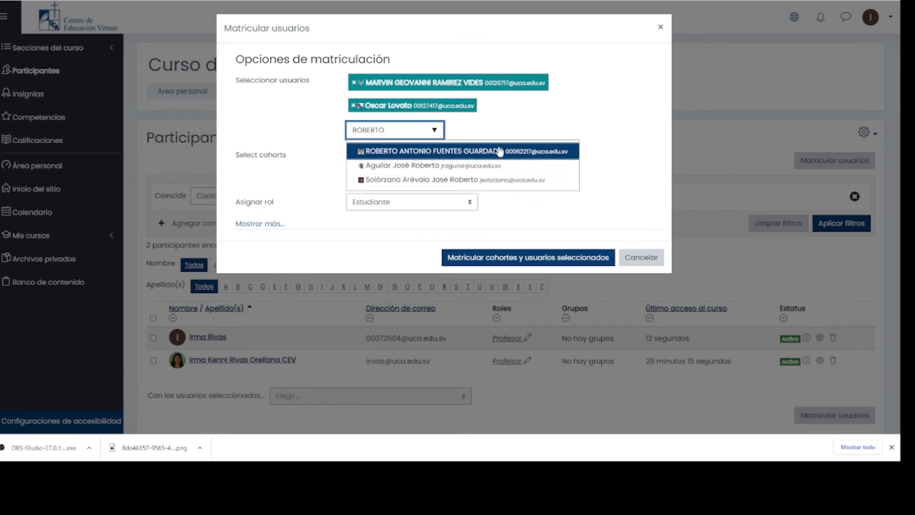
pyautogui.click(405, 151)
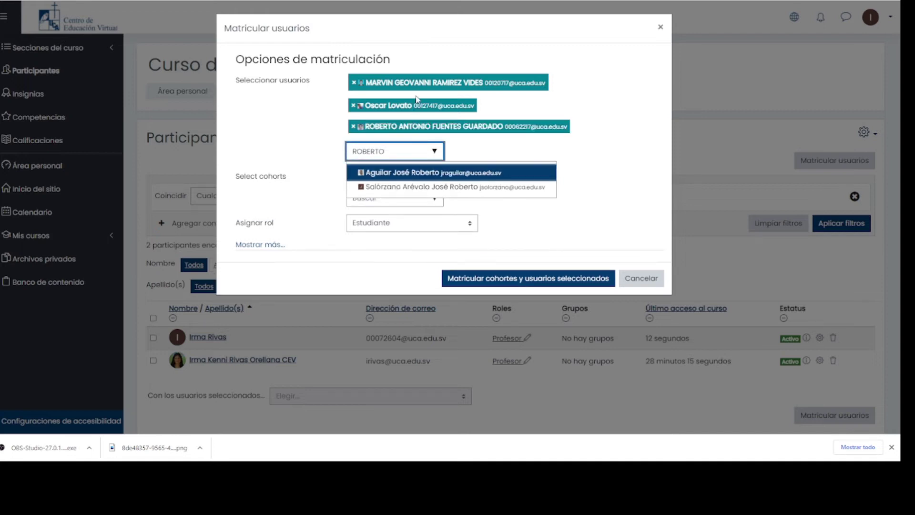
pyautogui.press('BackSpace')
pyautogui.press('BackSpace')
pyautogui.press('BackSpace')
pyautogui.press('BackSpace')
pyautogui.press('BackSpace')
pyautogui.press('BackSpace')
pyautogui.press('BackSpace')
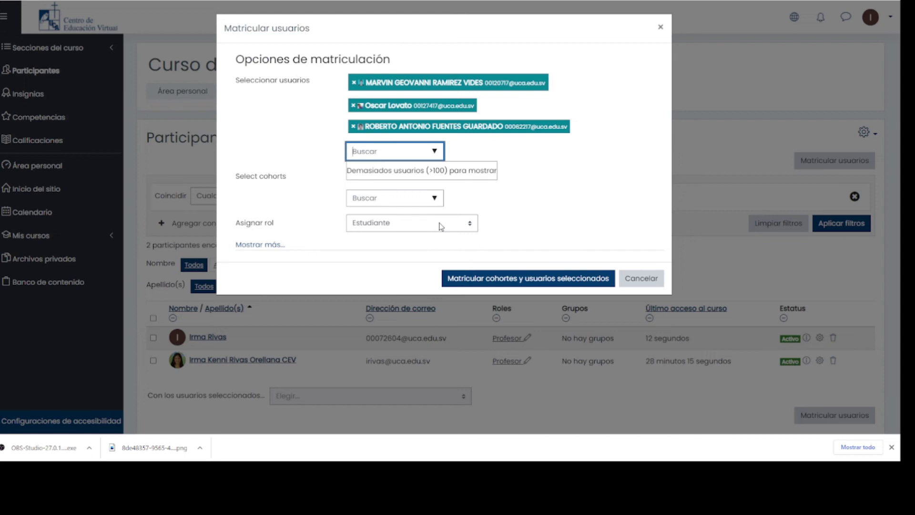
# - Set the Asignar rol dropdown to Estudiante for the three selected users
pyautogui.click(441, 227)
pyautogui.click(431, 250)
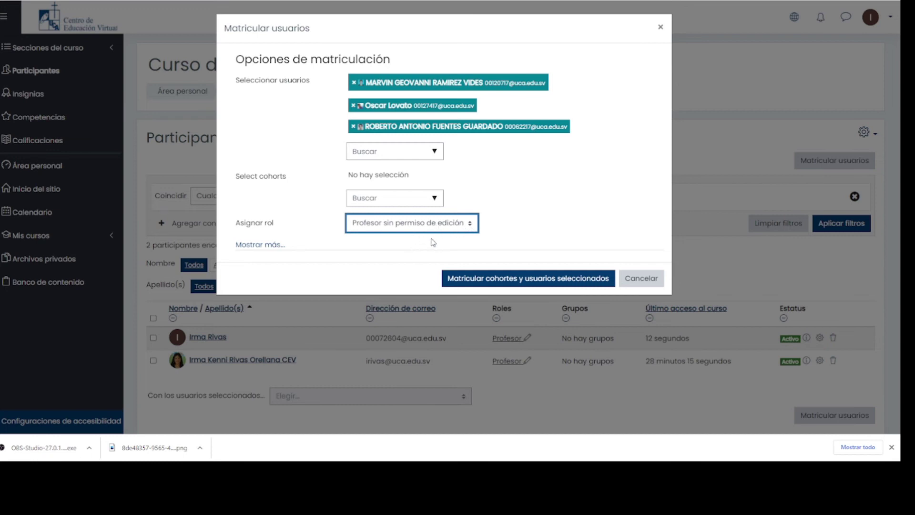
pyautogui.press('Up')
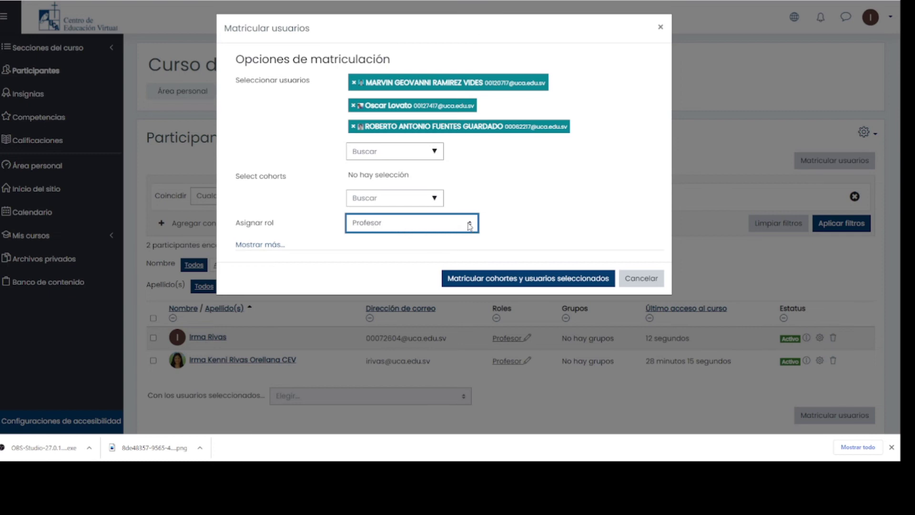
pyautogui.press('Down')
pyautogui.press('Down')
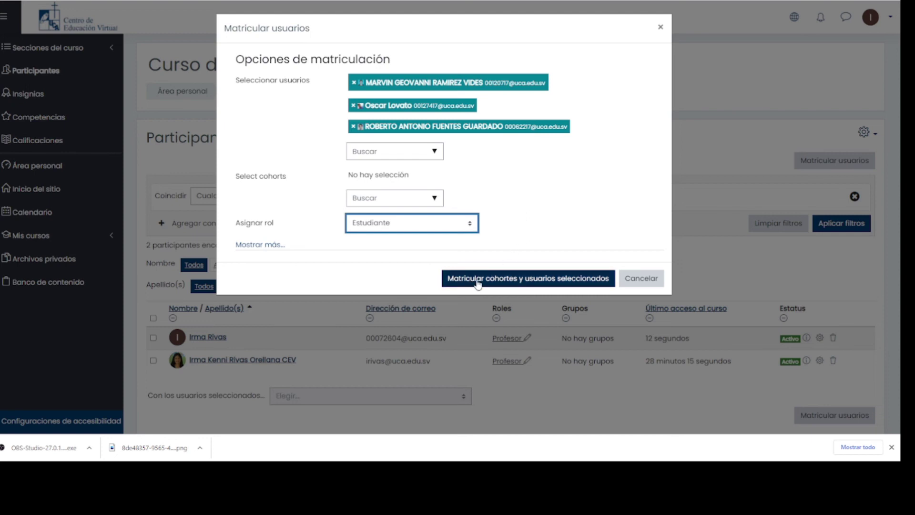
# - Enrol the three selected users and review them listed as Estudiante among five participants
pyautogui.click(564, 281)
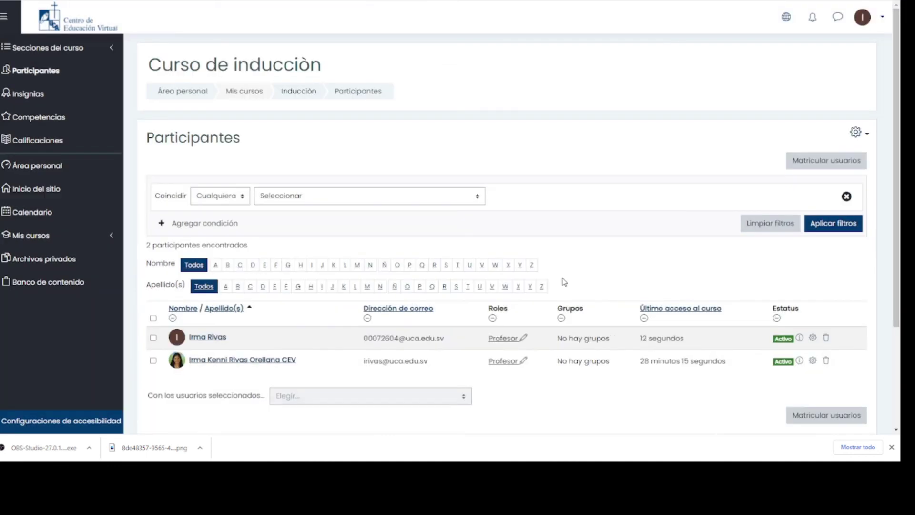
pyautogui.scroll(-2, 591, 277)
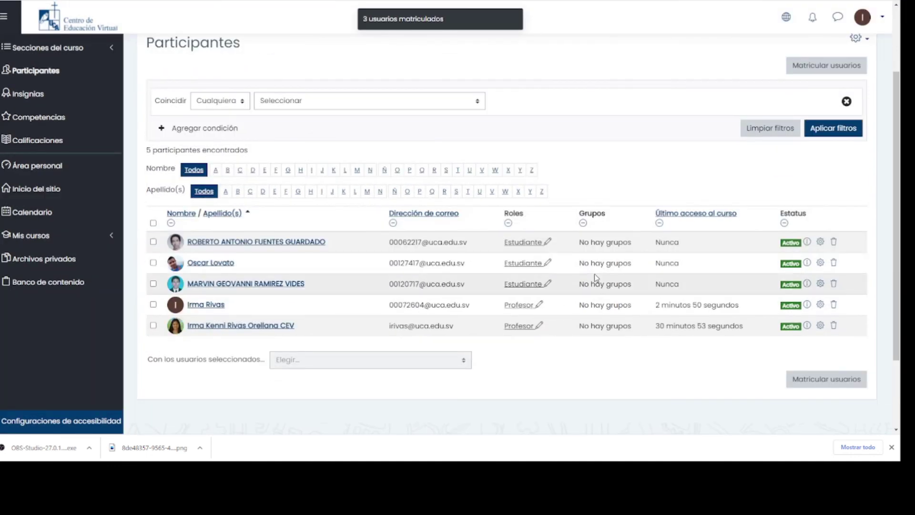